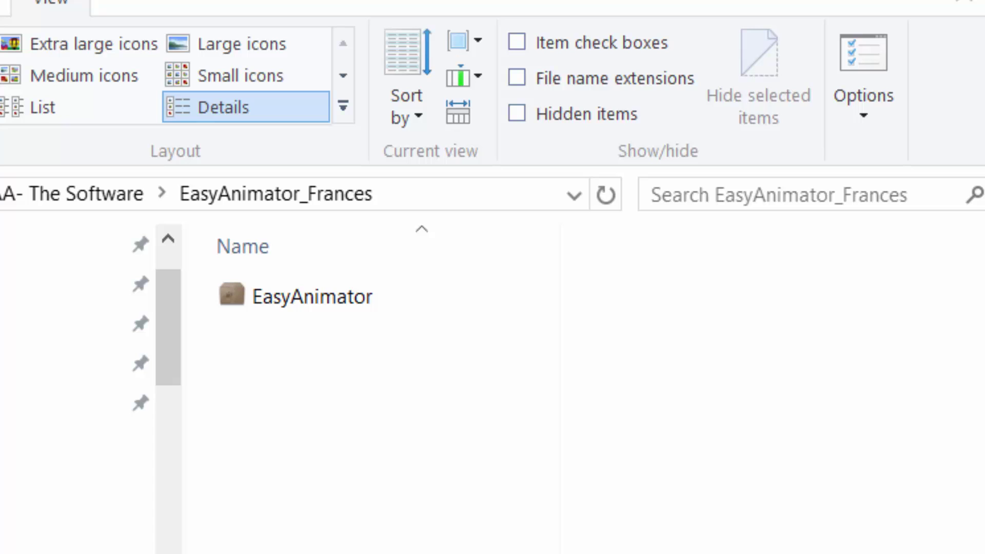
Go up from EasyAnimator_Frances to the 'AAA- The Software' folder via the address bar
{"action": "left_click", "coordinate": [73, 193]}
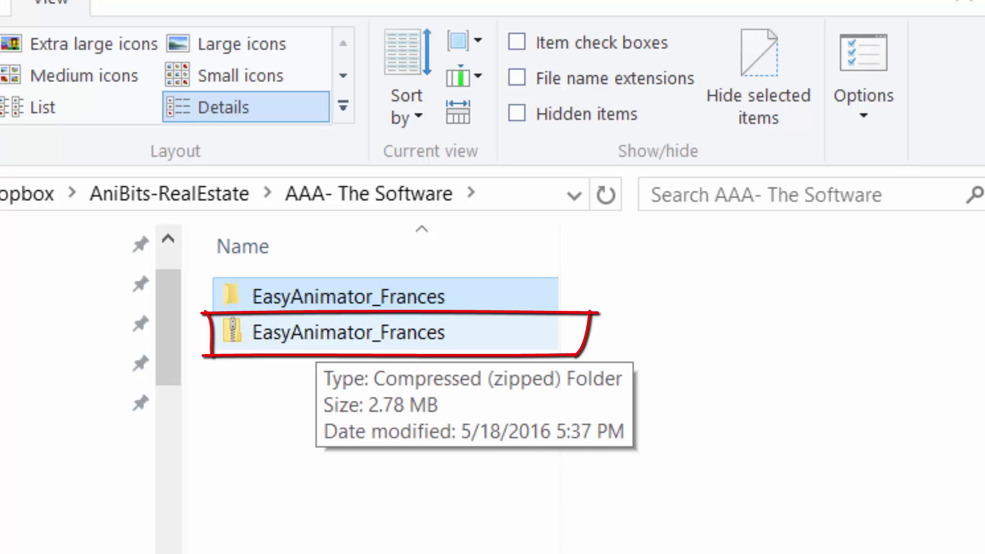
Select the EasyAnimator_Frances zip and bring up its Extract ribbon options
{"action": "left_click", "coordinate": [323, 333]}
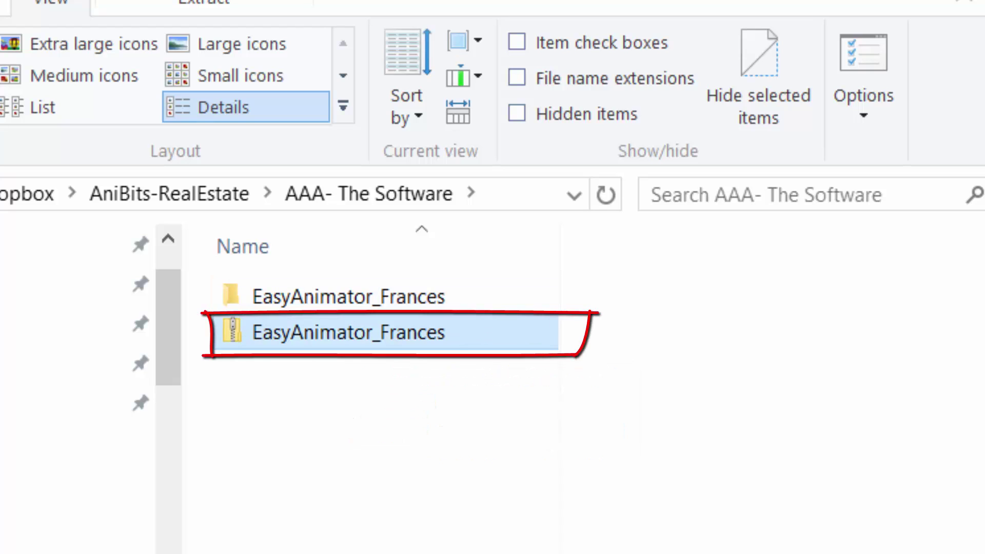
{"action": "left_click", "coordinate": [203, 3]}
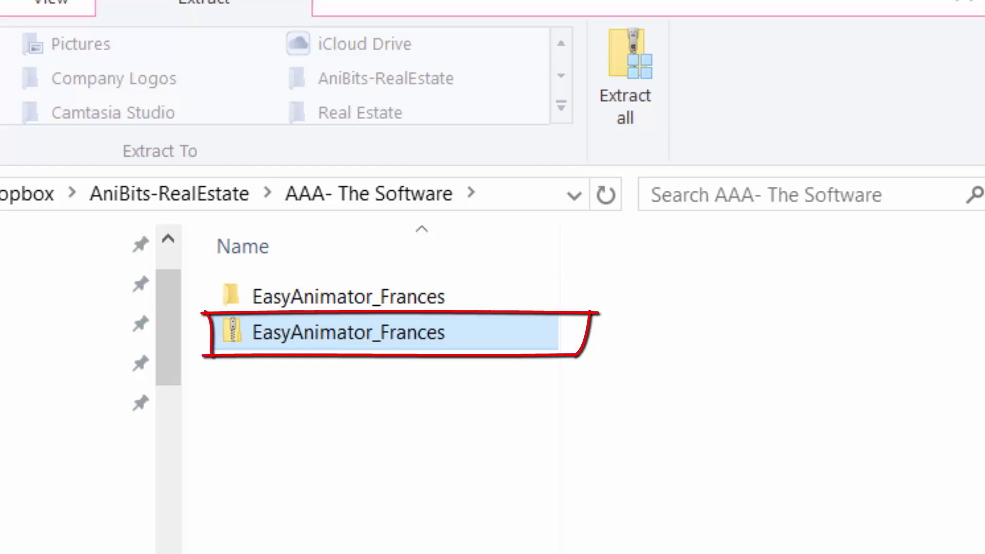
{"action": "key", "text": "shift+F10"}
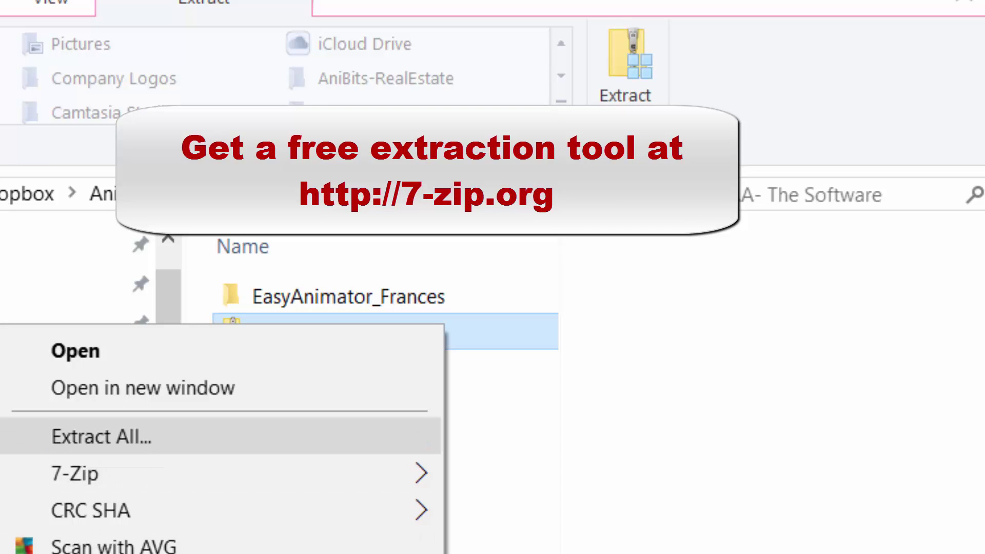
{"action": "key", "text": "Escape"}
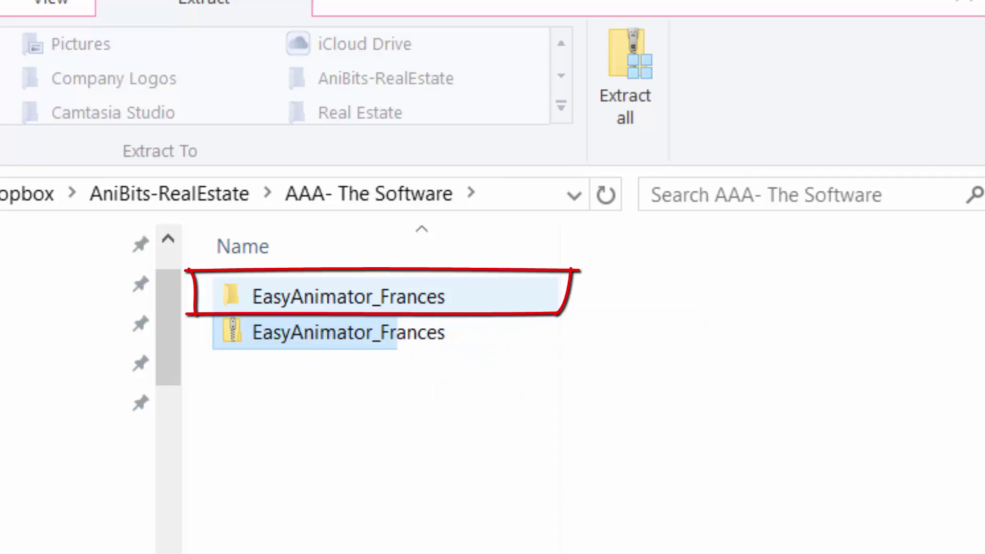
Open the extracted EasyAnimator_Frances folder to reveal the EasyAnimator application
{"action": "double_click", "coordinate": [346, 296]}
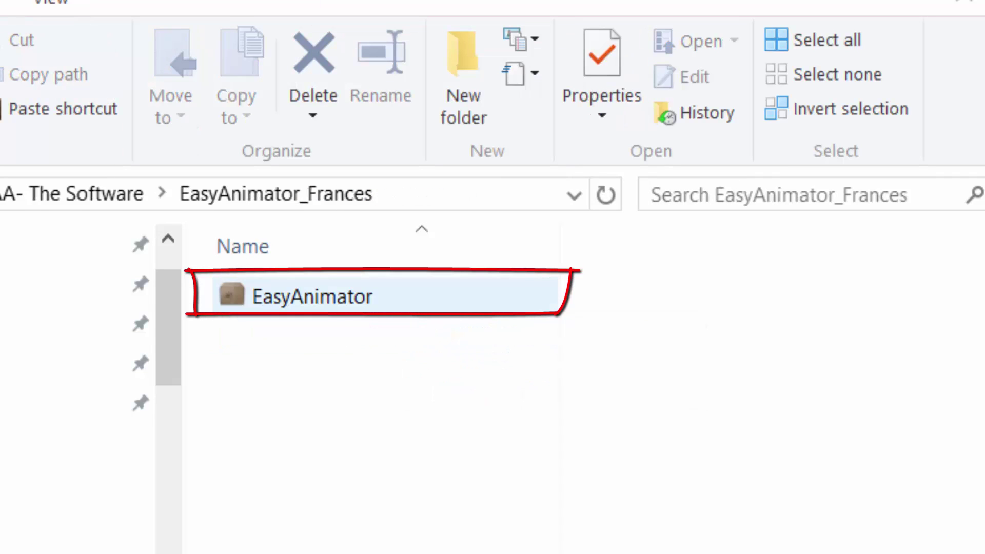